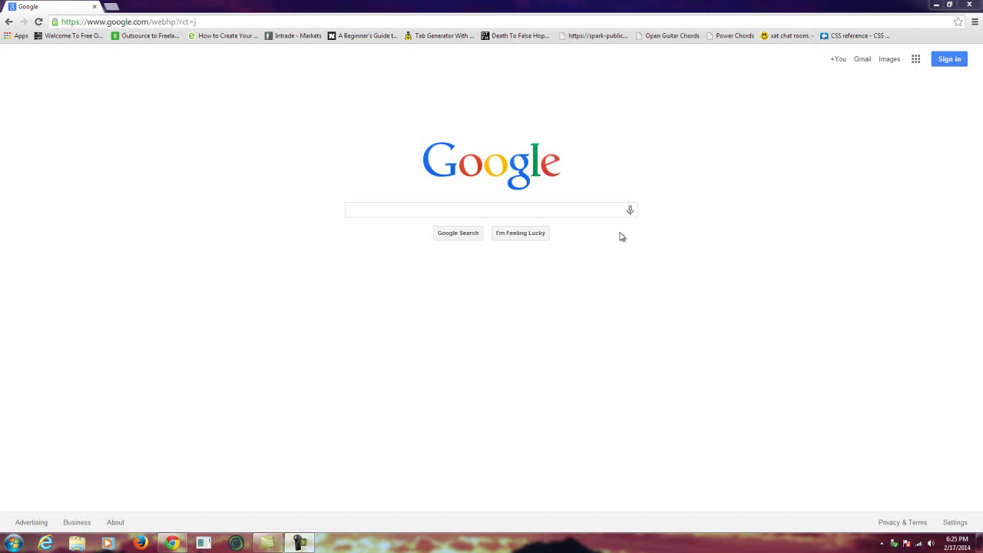
# - Run a Google search for 'ide' to list integrated development environments
pyautogui.click(564, 213)
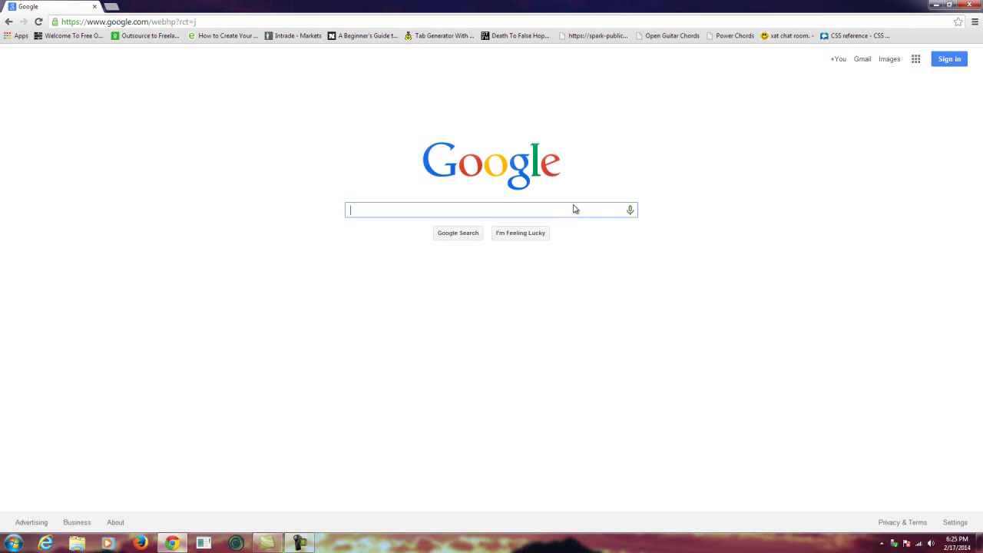
pyautogui.write('ide')
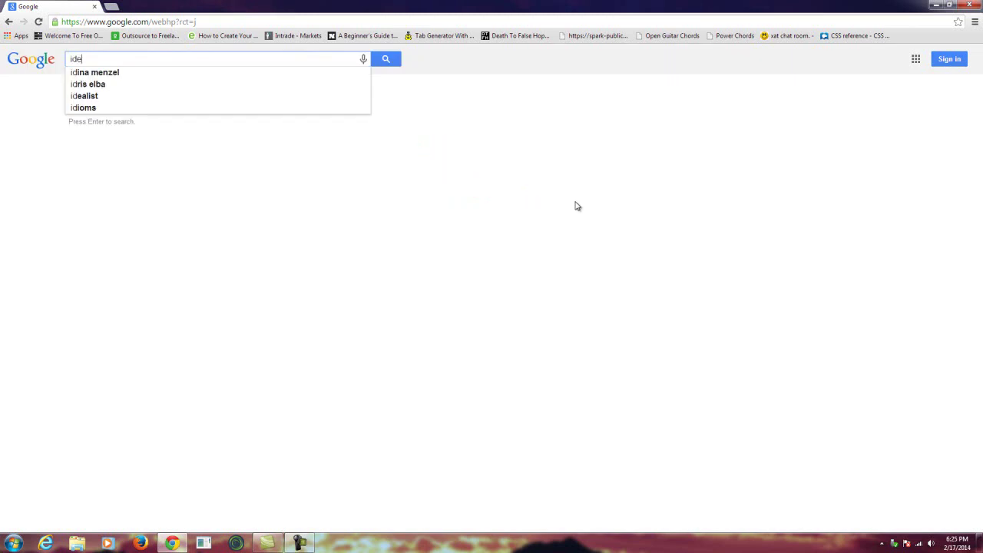
pyautogui.press('Return')
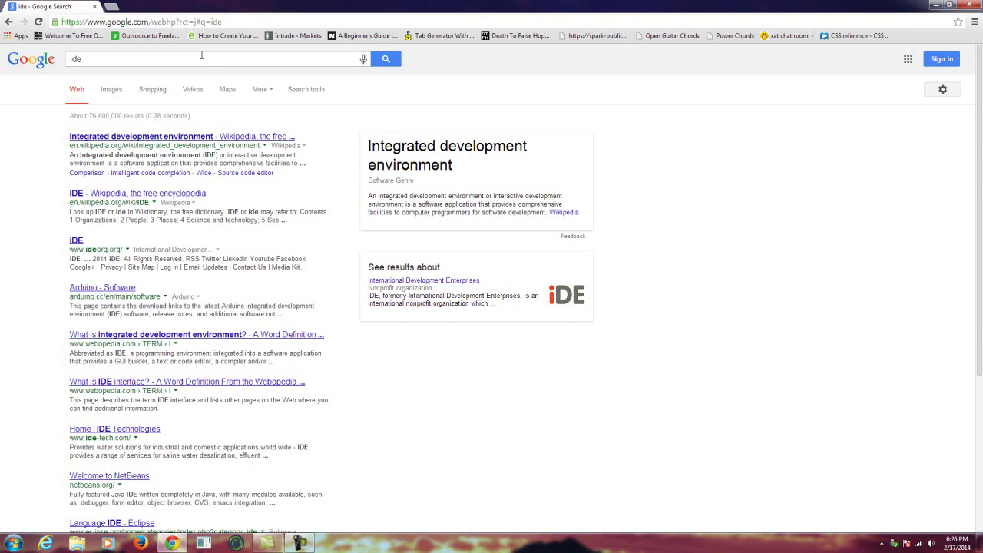
# - Replace the query with 'codeblocks', search, and open the Code::Blocks result
pyautogui.moveTo(201, 56); pyautogui.dragTo(56, 60)
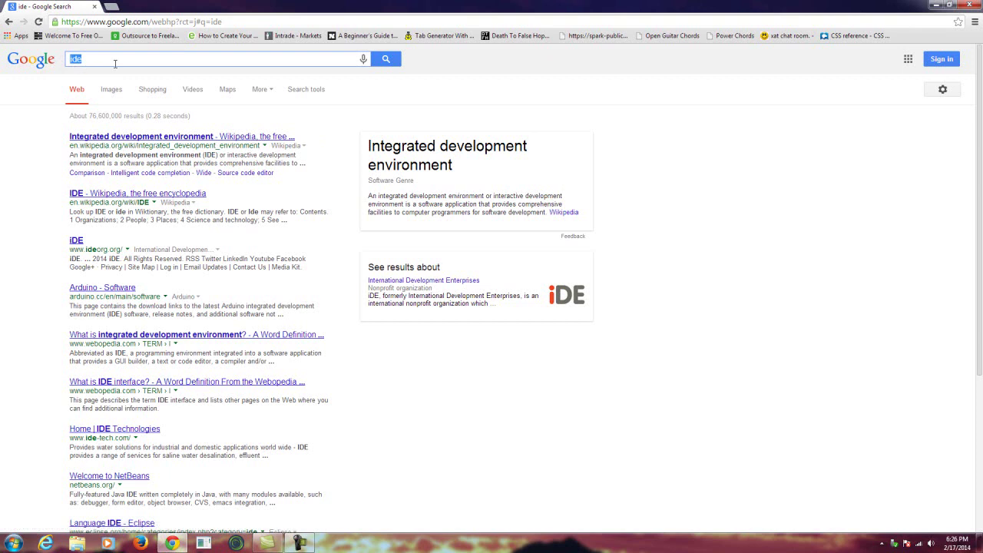
pyautogui.write('code')
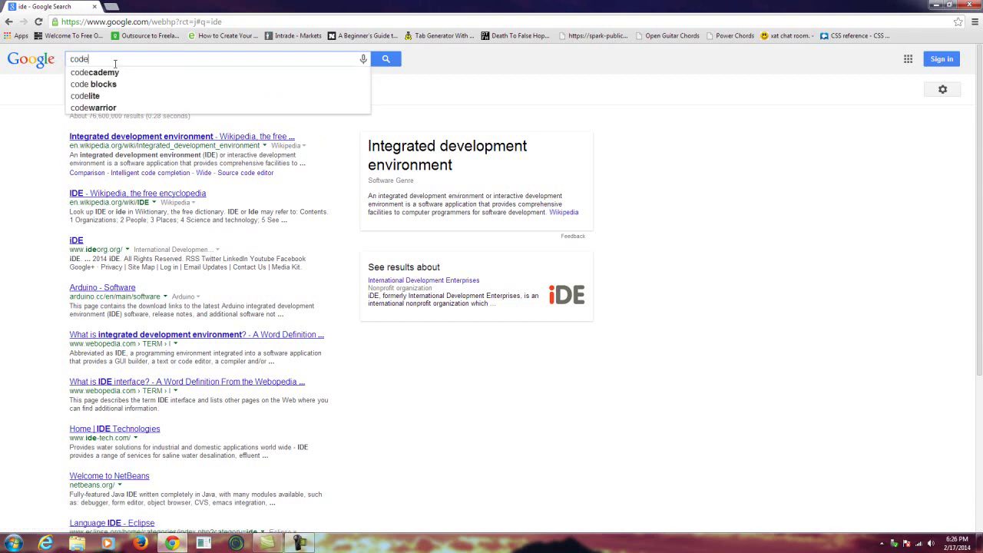
pyautogui.write('blocks')
pyautogui.press('Return')
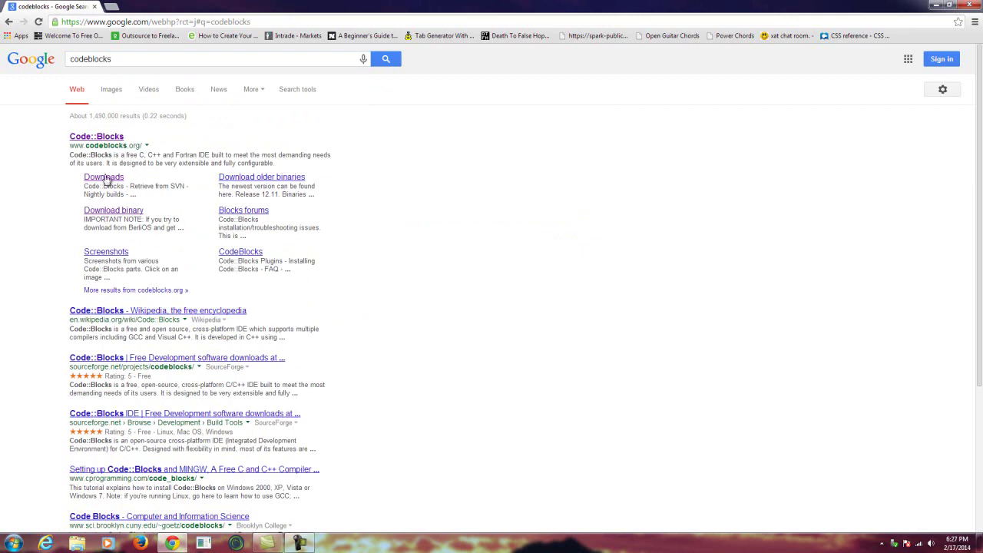
pyautogui.click(105, 180)
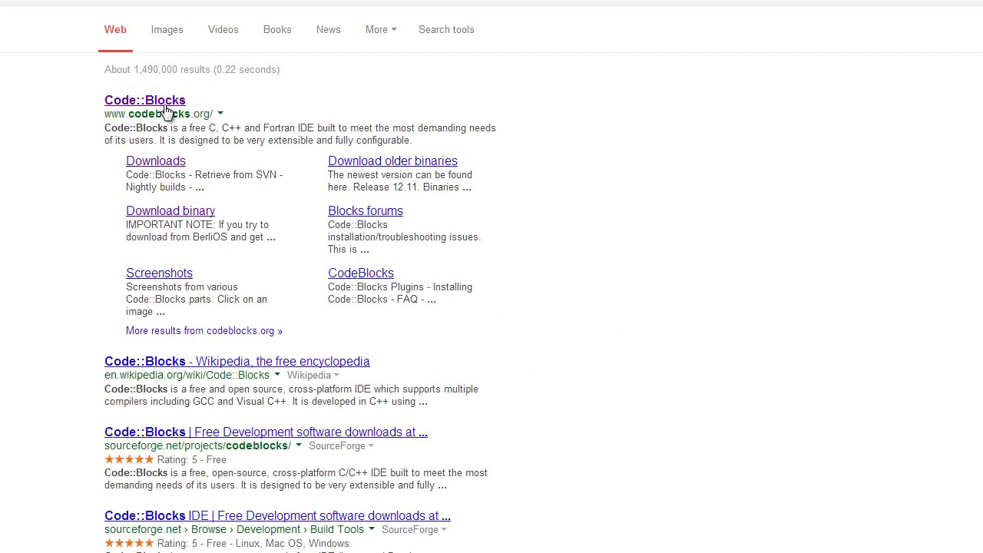
# - Go to the Code::Blocks Downloads page listing binary release, source code and SVN options
pyautogui.click(205, 103)
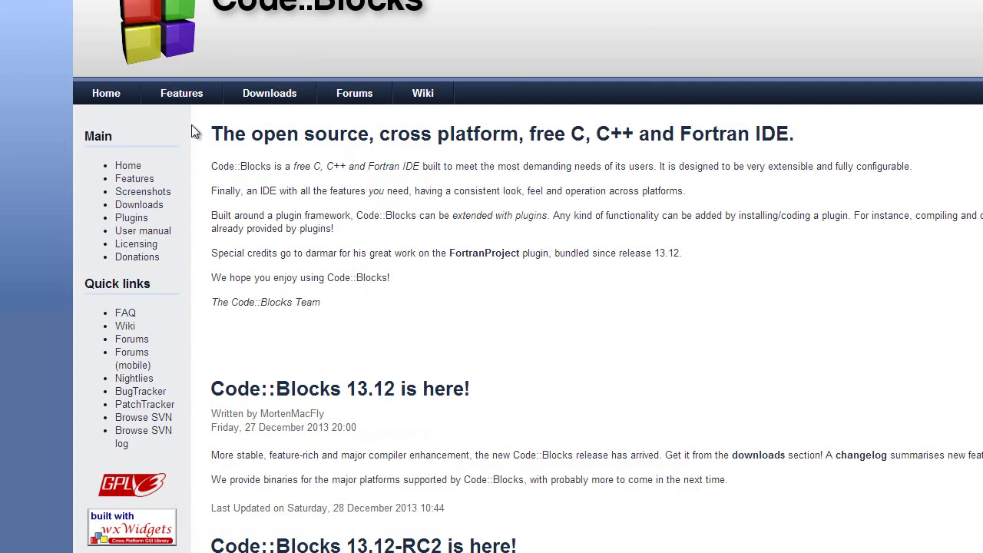
pyautogui.click(265, 100)
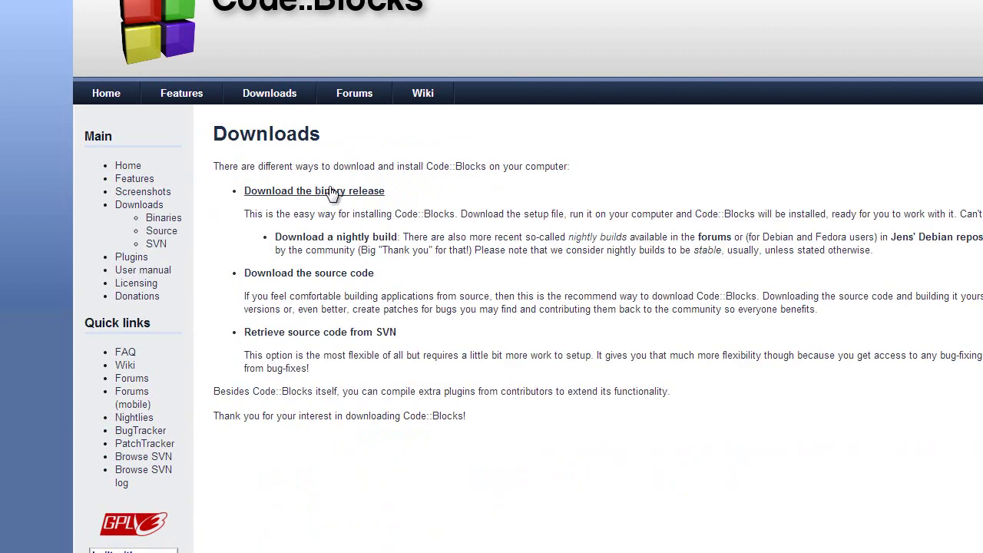
pyautogui.moveTo(379, 199); pyautogui.dragTo(229, 191)
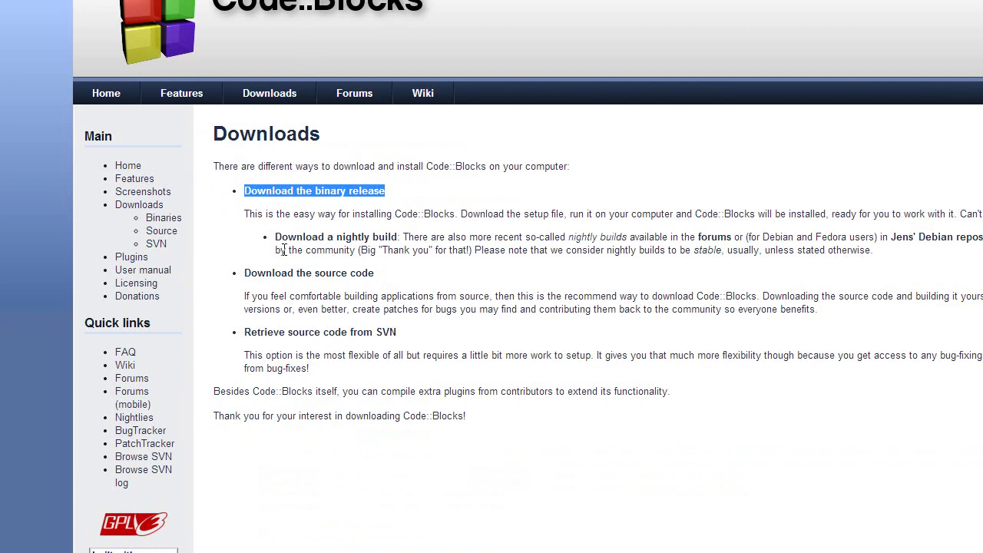
pyautogui.click(428, 329)
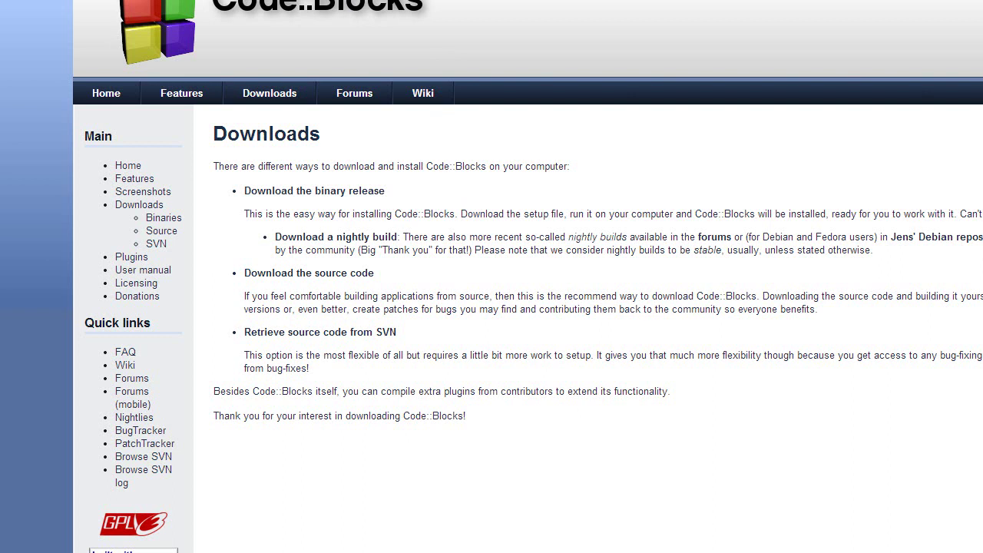
# - Go to Google from the address bar, search 'jgrasp', and open the jGRASP Home Page
pyautogui.hotkey('ctrl', 'l')
pyautogui.write('goo')
pyautogui.press('Return')
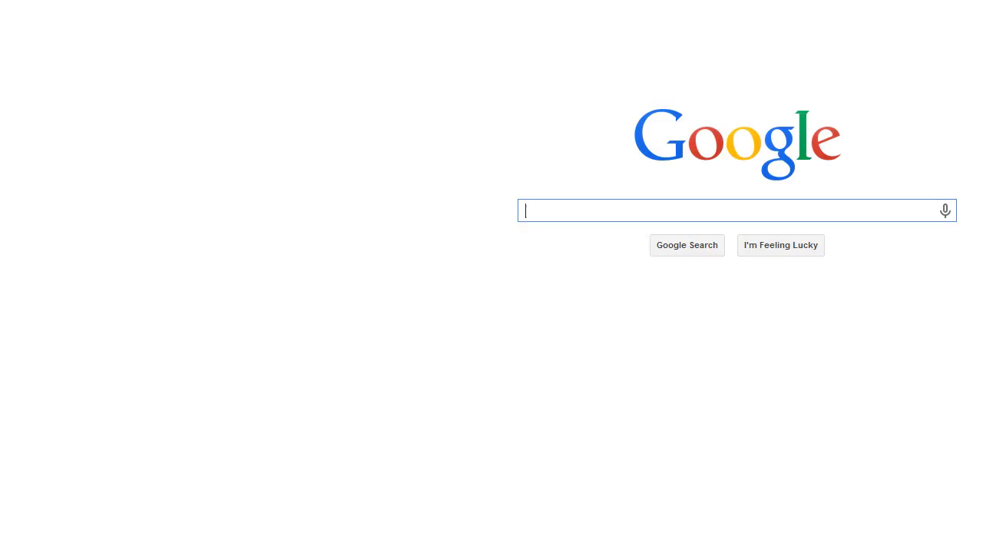
pyautogui.write('jgras')
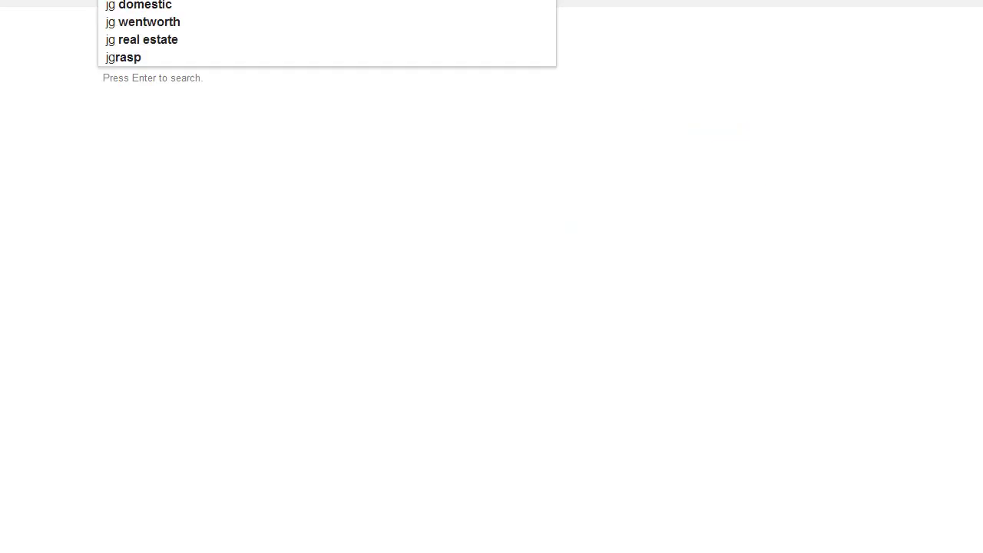
pyautogui.write('p')
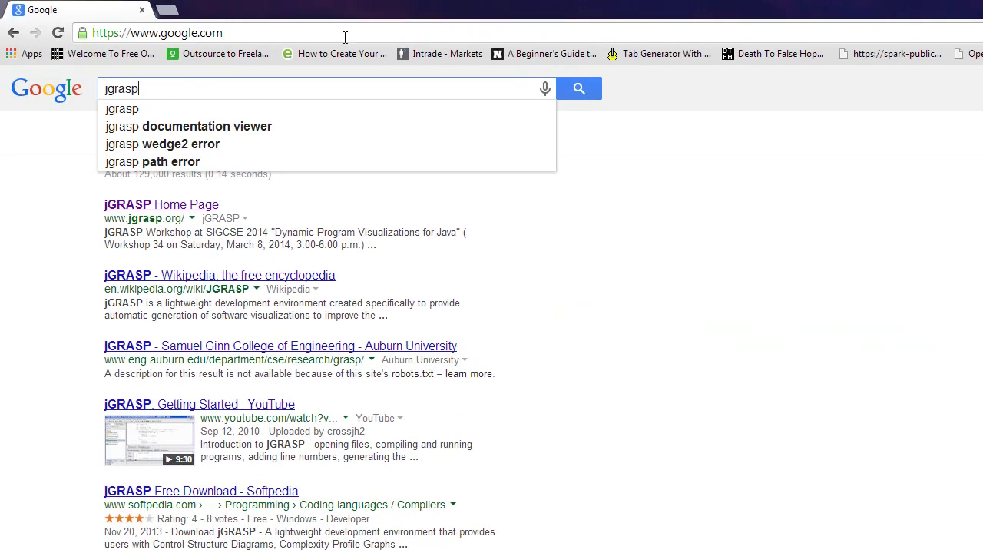
pyautogui.click(571, 89)
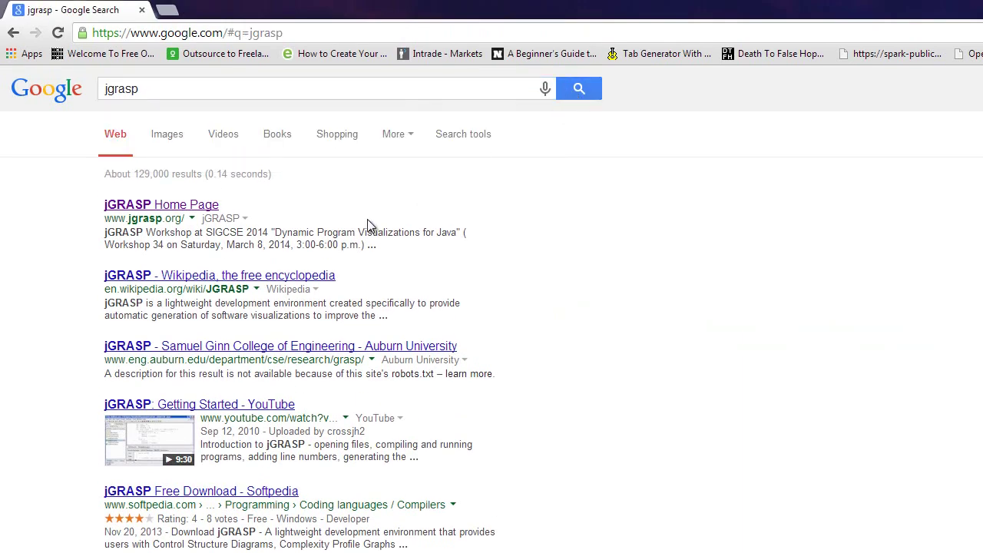
pyautogui.click(193, 205)
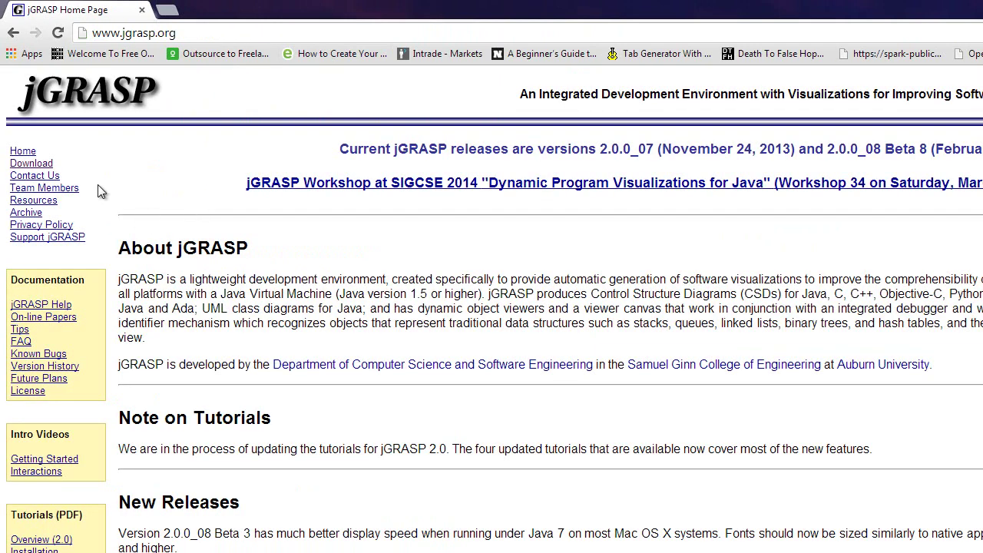
# - Open the jGRASP Download page and look over the jGRASP 2.0.0_07 release packages
pyautogui.click(37, 165)
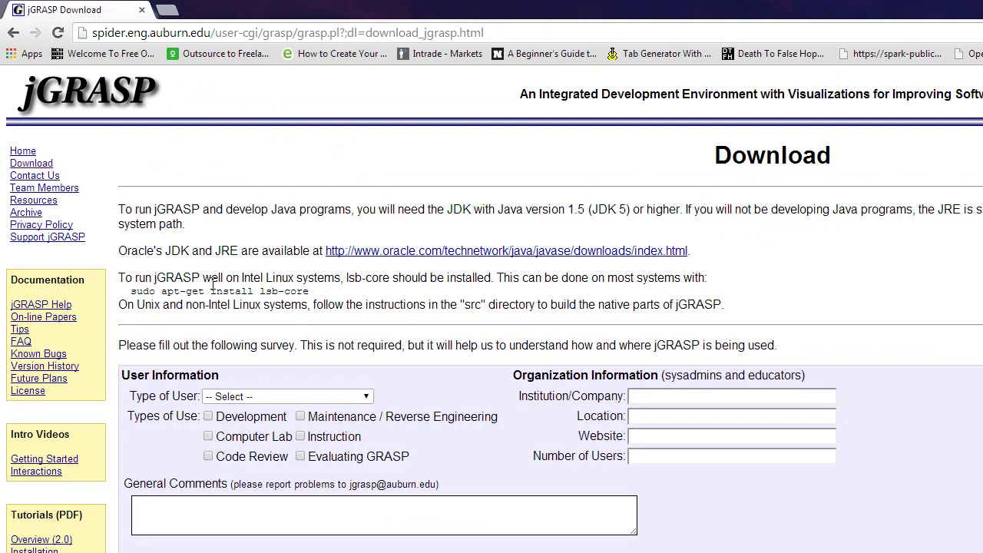
pyautogui.scroll(-7, 215, 285)
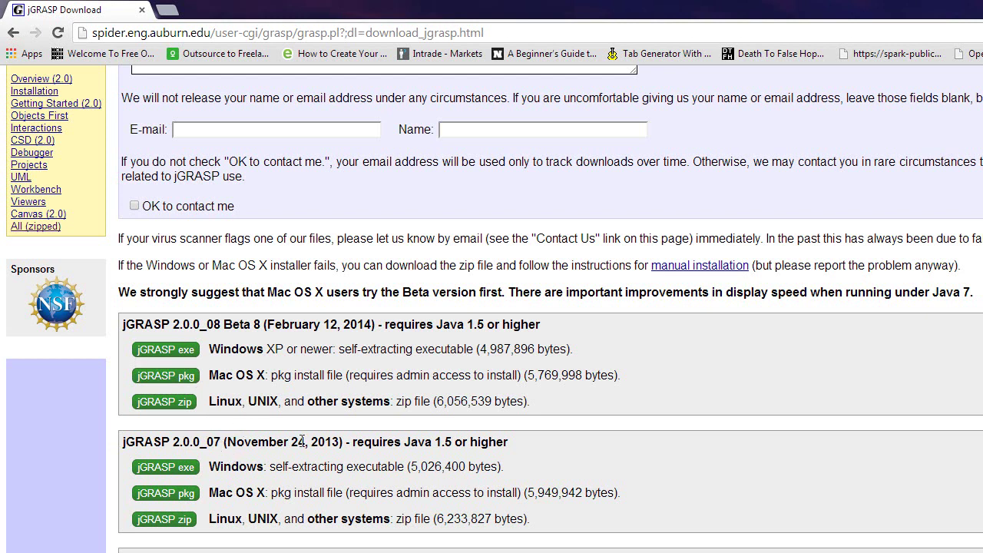
pyautogui.moveTo(524, 443); pyautogui.dragTo(124, 442)
pyautogui.click(355, 418)
# - Navigate back from the Download page toward the jgrasp search results
pyautogui.rightClick(388, 423)
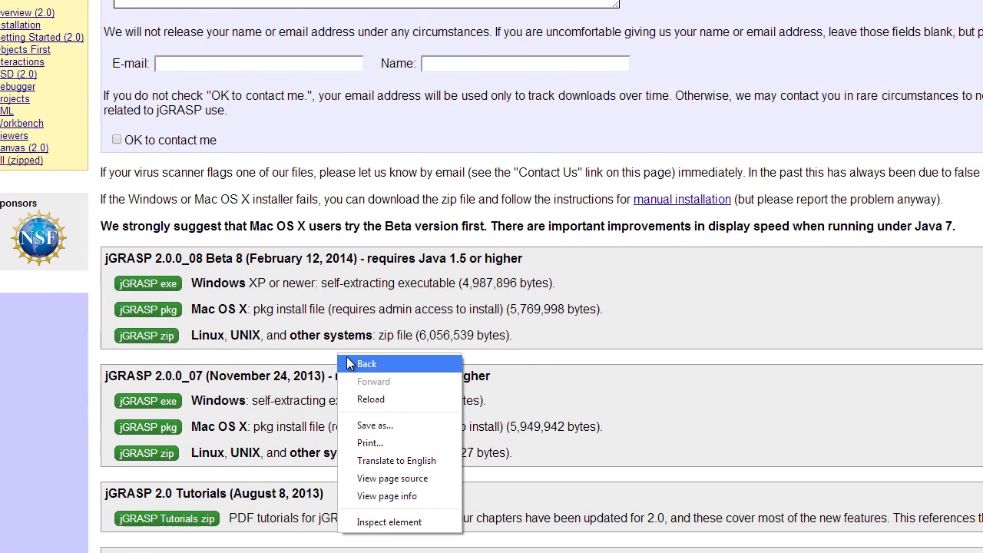
pyautogui.click(407, 430)
pyautogui.rightClick(304, 257)
# - Step back past the jgrasp results and Google homepage to the Code::Blocks Downloads page
pyautogui.click(315, 267)
pyautogui.hotkey('alt', 'Left')
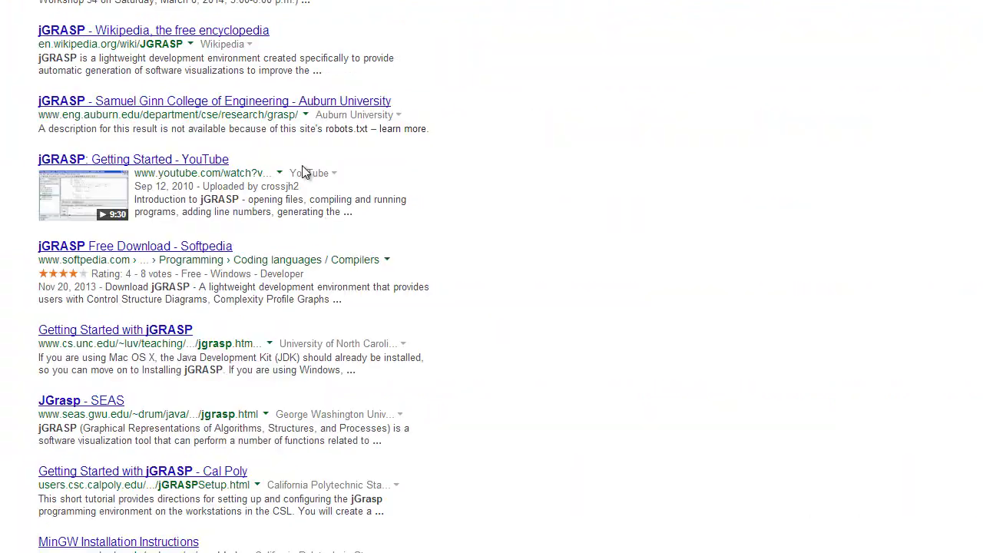
pyautogui.rightClick(419, 37)
pyautogui.click(446, 46)
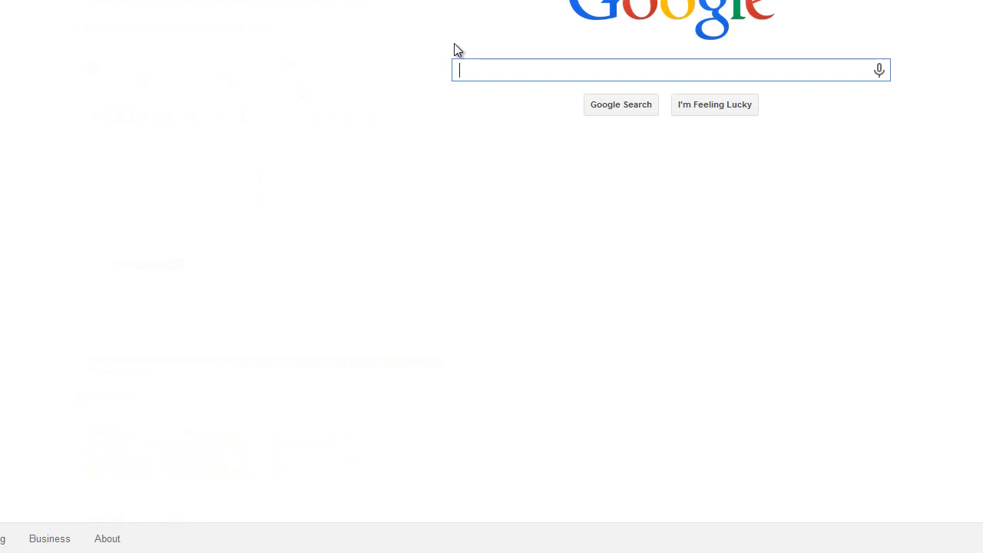
pyautogui.rightClick(454, 46)
pyautogui.click(472, 53)
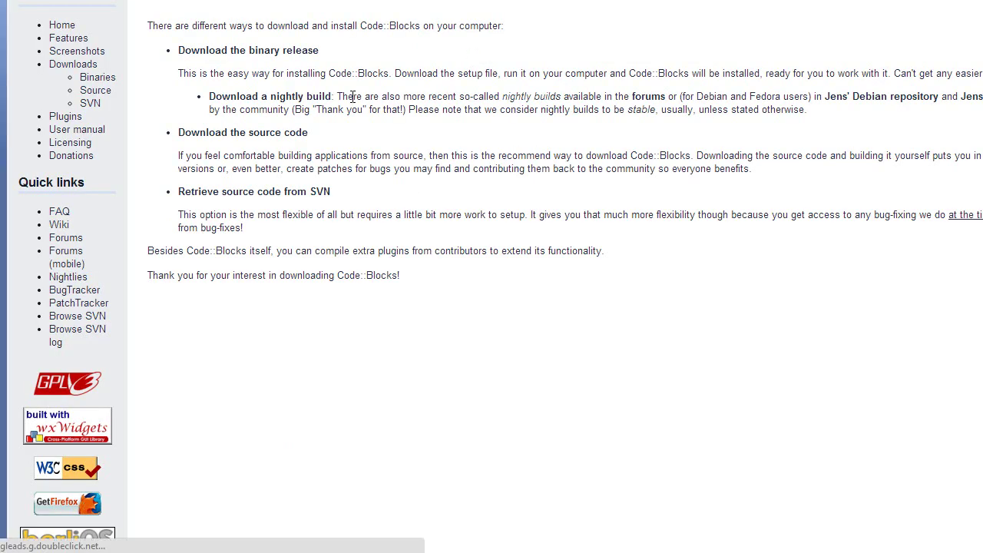